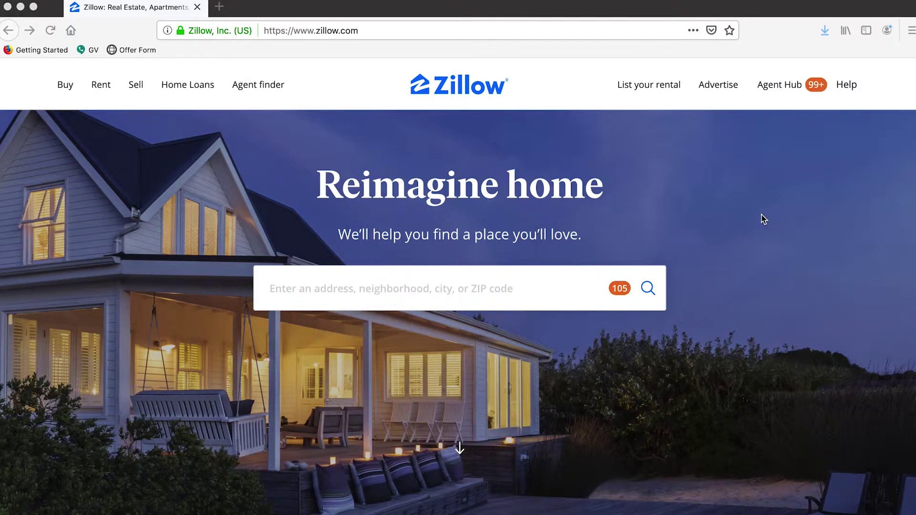
- Open the agent's My Listings page and compare it with the Word listing description
{"action": "left_click", "coordinate": [772, 167]}
{"action": "mouse_move", "coordinate": [777, 89]}
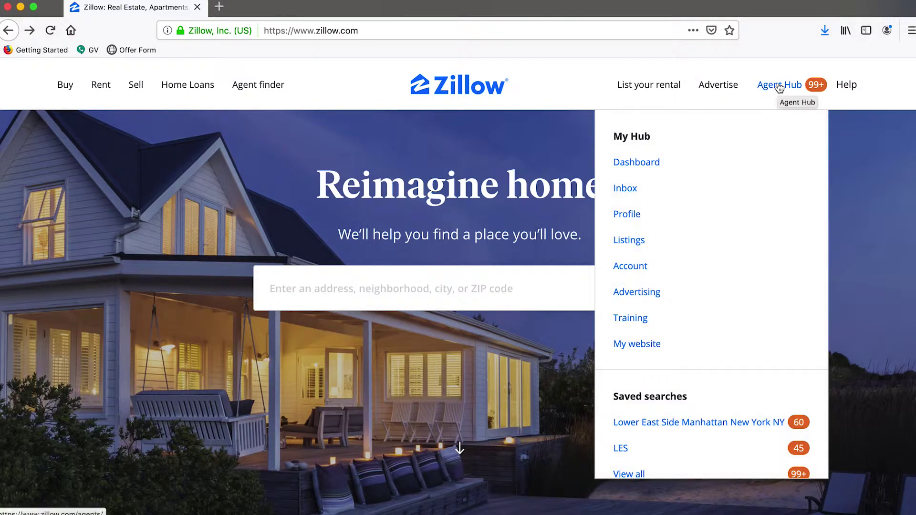
{"action": "left_click", "coordinate": [629, 240]}
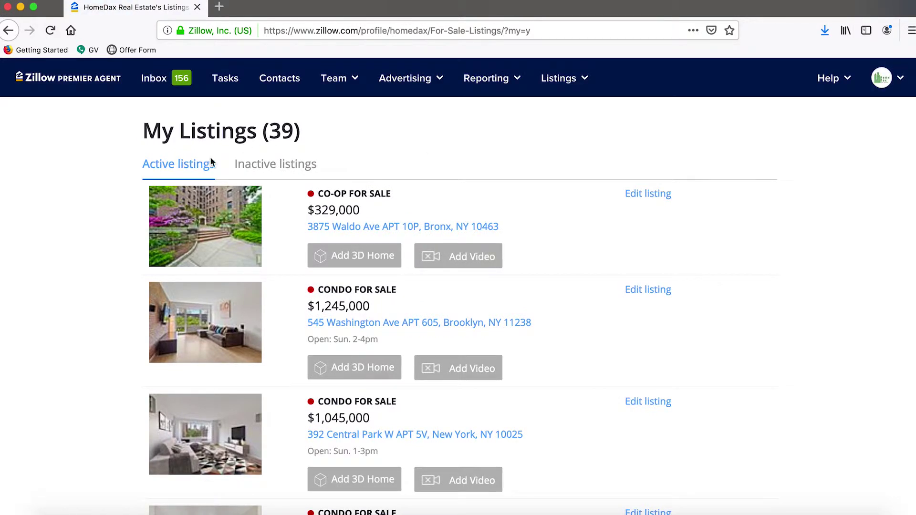
{"action": "scroll", "coordinate": [353, 160], "scroll_direction": "down", "scroll_amount": 2}
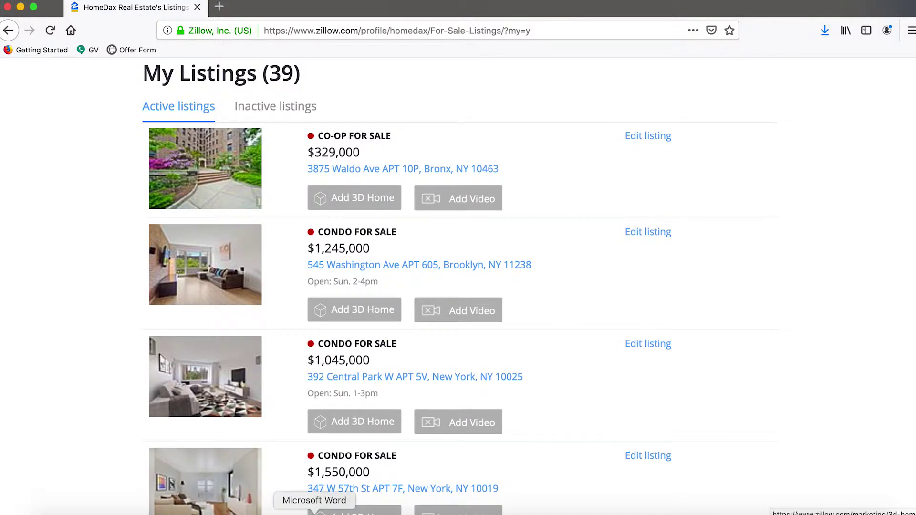
{"action": "left_click", "coordinate": [314, 506]}
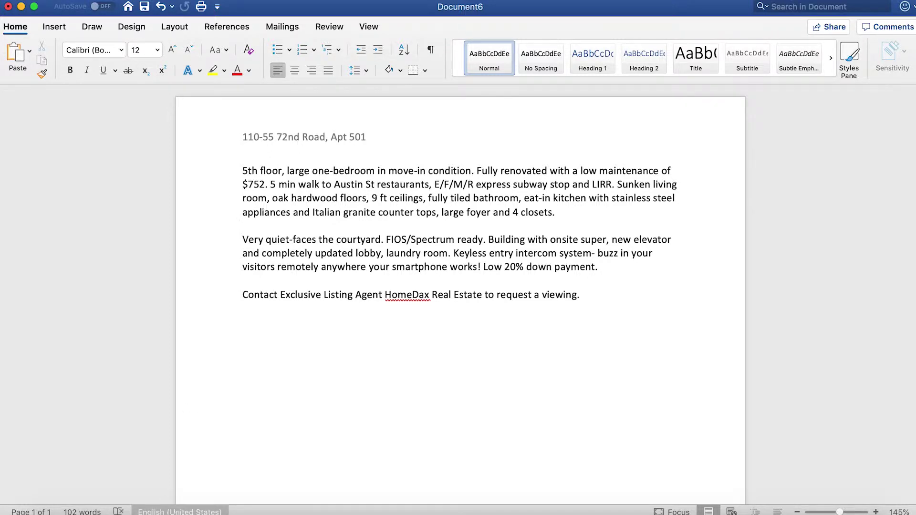
{"action": "left_click", "coordinate": [204, 507]}
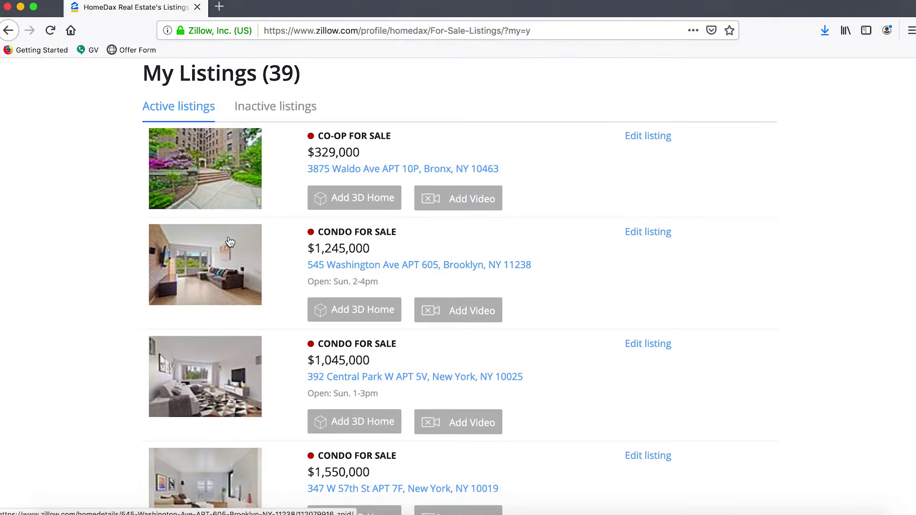
- Scroll through the first page of active listings and move on to page 2
{"action": "scroll", "coordinate": [229, 242], "scroll_direction": "down", "scroll_amount": 5}
{"action": "scroll", "coordinate": [229, 241], "scroll_direction": "down", "scroll_amount": 5}
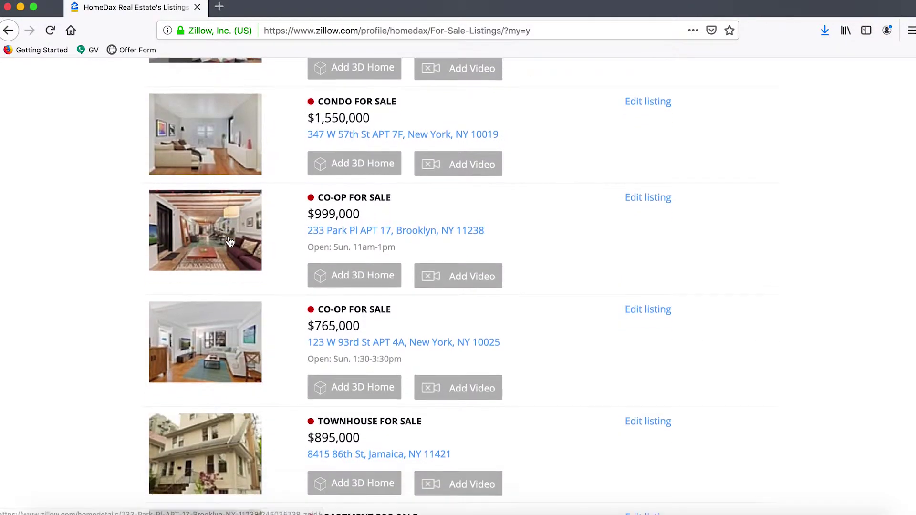
{"action": "scroll", "coordinate": [228, 236], "scroll_direction": "down", "scroll_amount": 3}
{"action": "scroll", "coordinate": [228, 236], "scroll_direction": "down", "scroll_amount": 5}
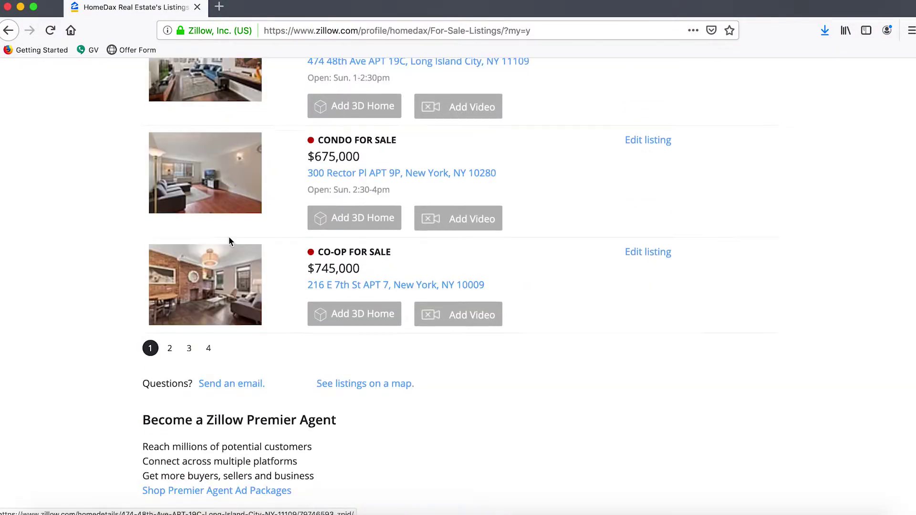
{"action": "left_click", "coordinate": [172, 184]}
{"action": "left_click", "coordinate": [208, 348]}
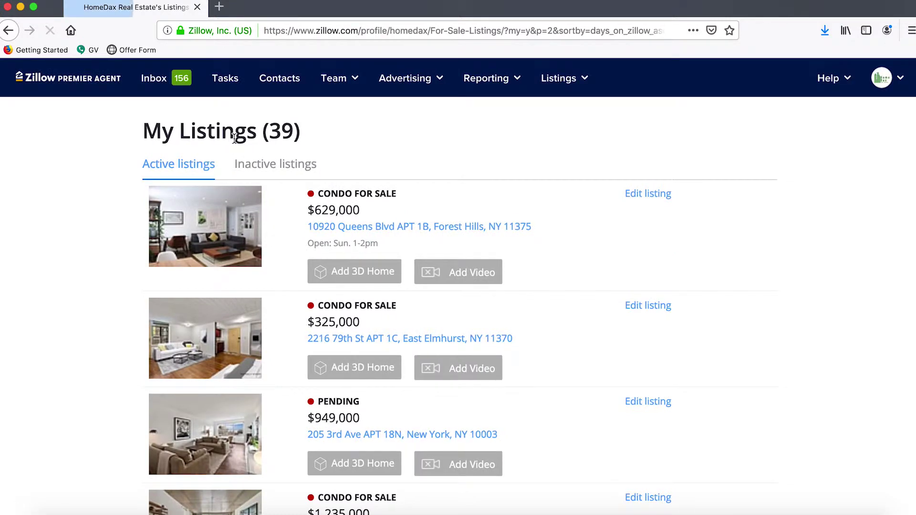
{"action": "scroll", "coordinate": [236, 139], "scroll_direction": "down", "scroll_amount": 5}
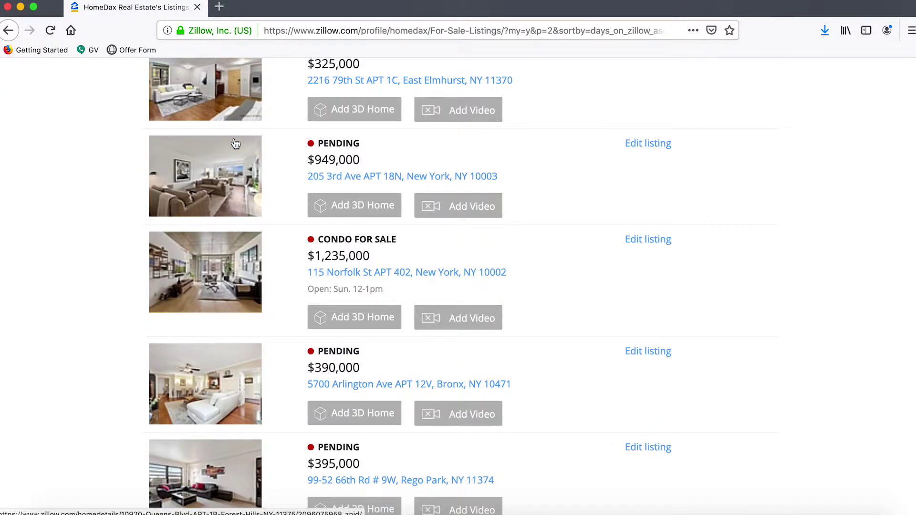
{"action": "scroll", "coordinate": [235, 143], "scroll_direction": "down", "scroll_amount": 7}
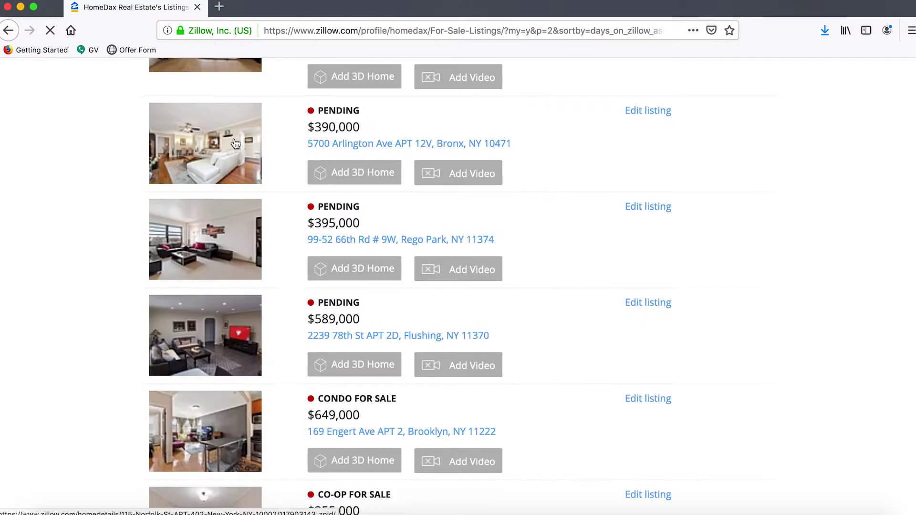
{"action": "scroll", "coordinate": [235, 143], "scroll_direction": "down", "scroll_amount": 1}
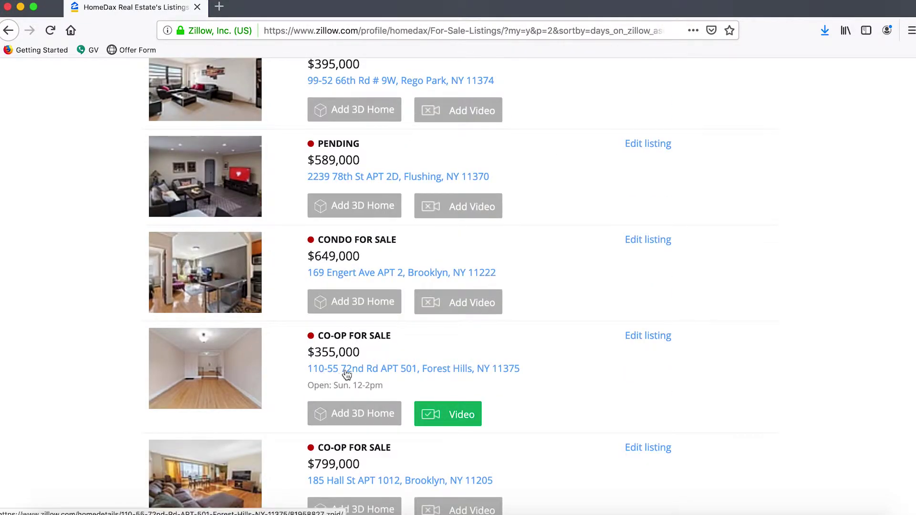
{"action": "left_click", "coordinate": [314, 512]}
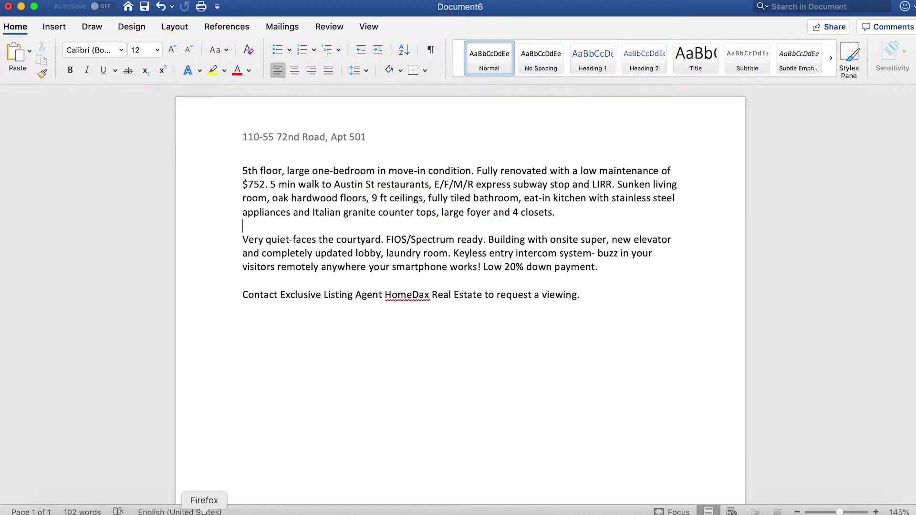
{"action": "left_click", "coordinate": [204, 511]}
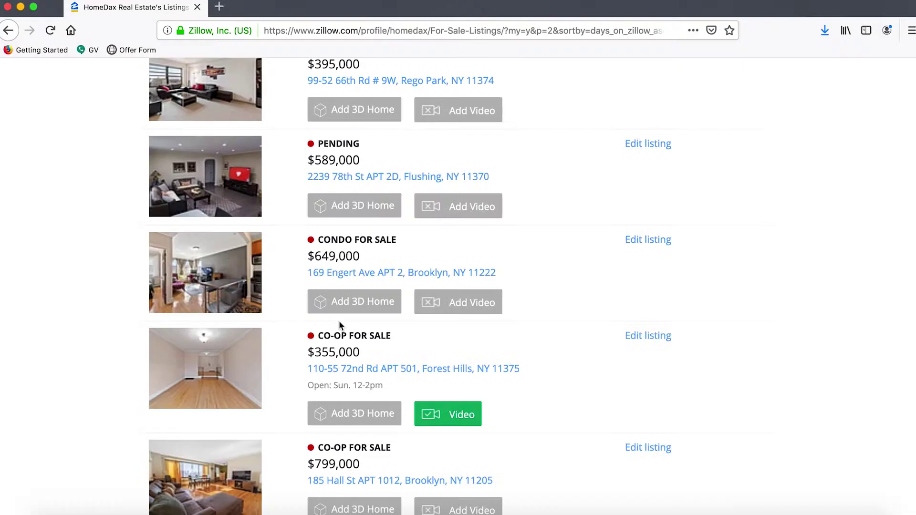
{"action": "left_click", "coordinate": [645, 342]}
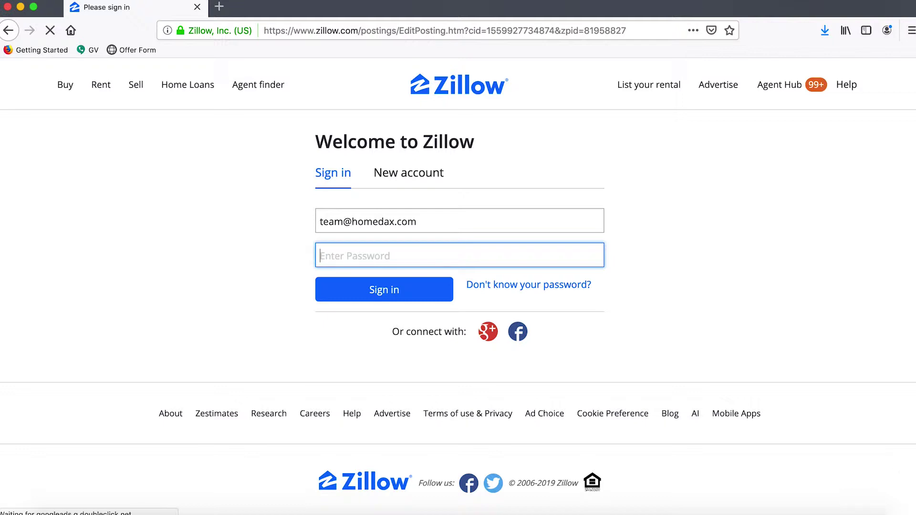
{"action": "key", "text": "super+backslash"}
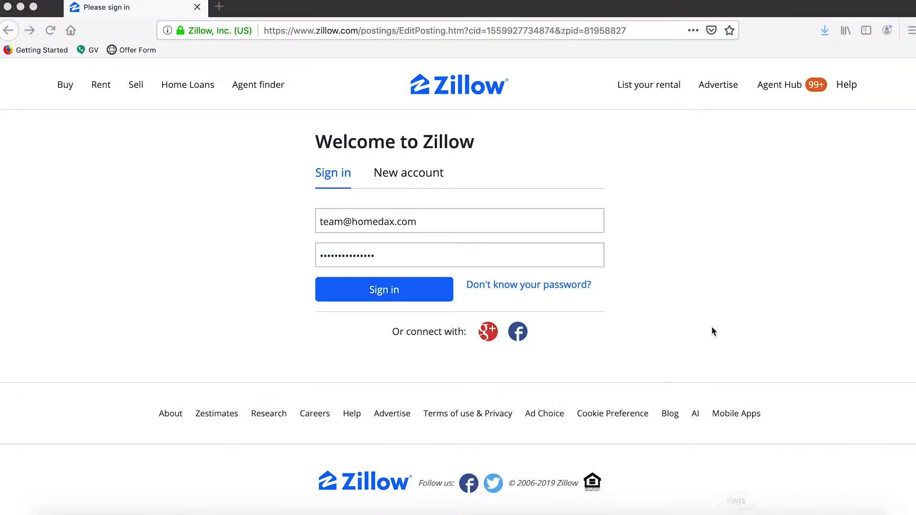
{"action": "left_click", "coordinate": [395, 289]}
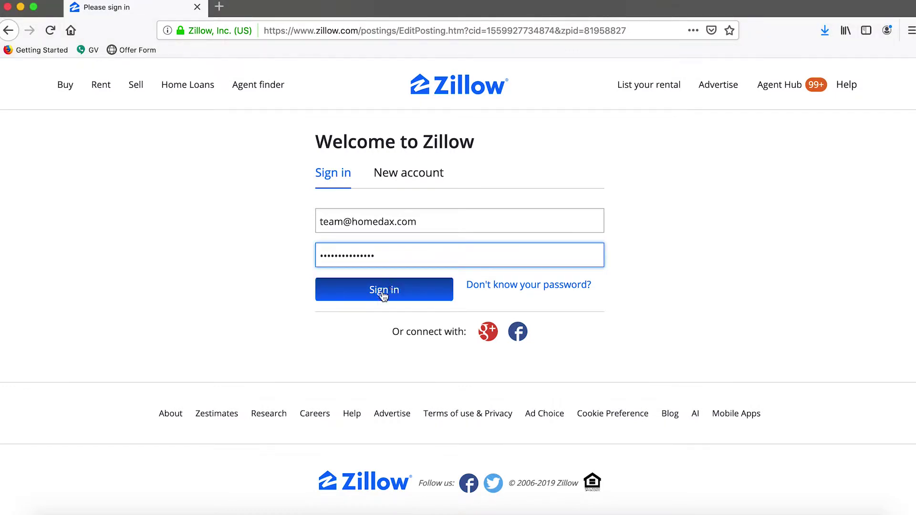
{"action": "left_click", "coordinate": [405, 296]}
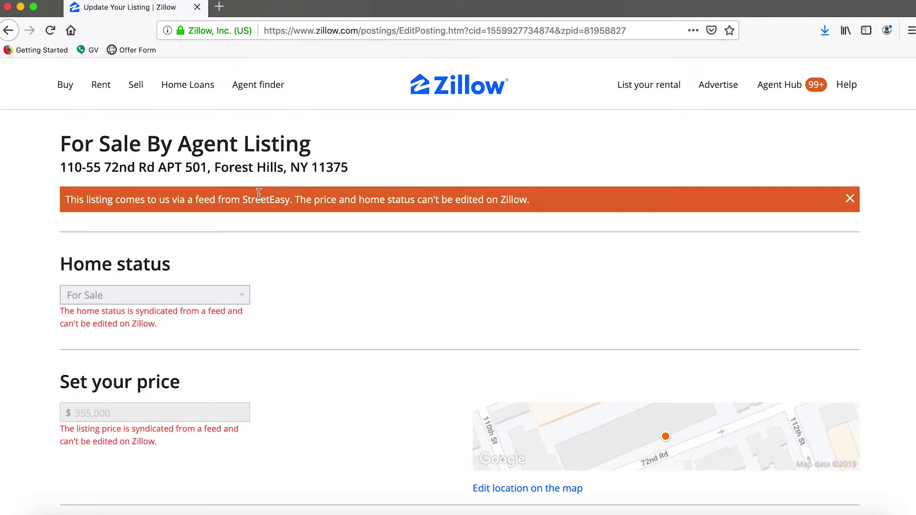
- Scroll the edit form down to the Describe your home field
{"action": "scroll", "coordinate": [228, 196], "scroll_direction": "down", "scroll_amount": 10}
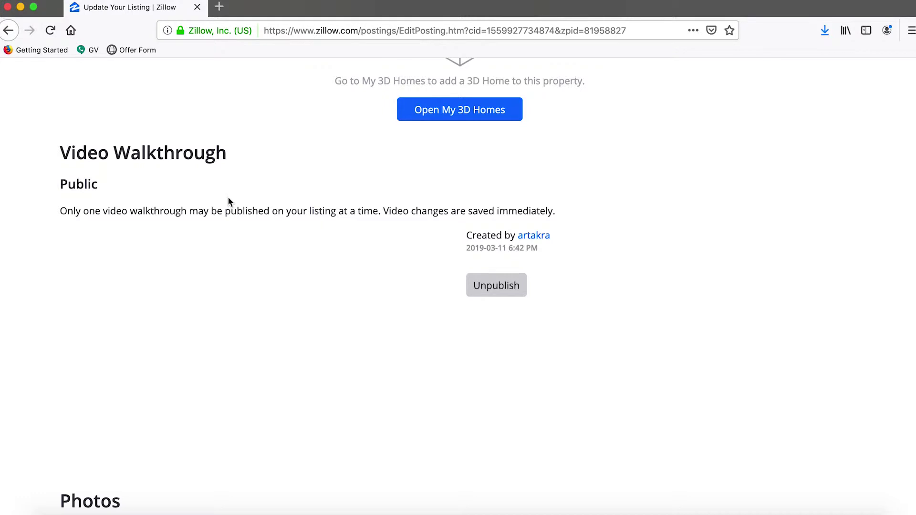
{"action": "scroll", "coordinate": [228, 198], "scroll_direction": "down", "scroll_amount": 5}
{"action": "scroll", "coordinate": [228, 198], "scroll_direction": "down", "scroll_amount": 15}
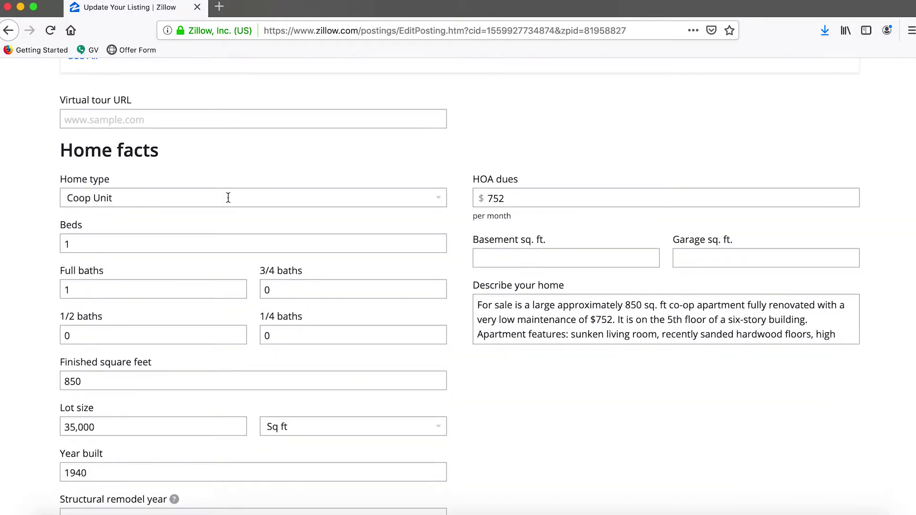
{"action": "scroll", "coordinate": [228, 197], "scroll_direction": "down", "scroll_amount": 3}
{"action": "left_click", "coordinate": [847, 232]}
{"action": "scroll", "coordinate": [816, 211], "scroll_direction": "down", "scroll_amount": 10}
{"action": "left_click", "coordinate": [180, 458]}
- Copy the three description paragraphs from Word and delete the field's old description
{"action": "left_click", "coordinate": [314, 514]}
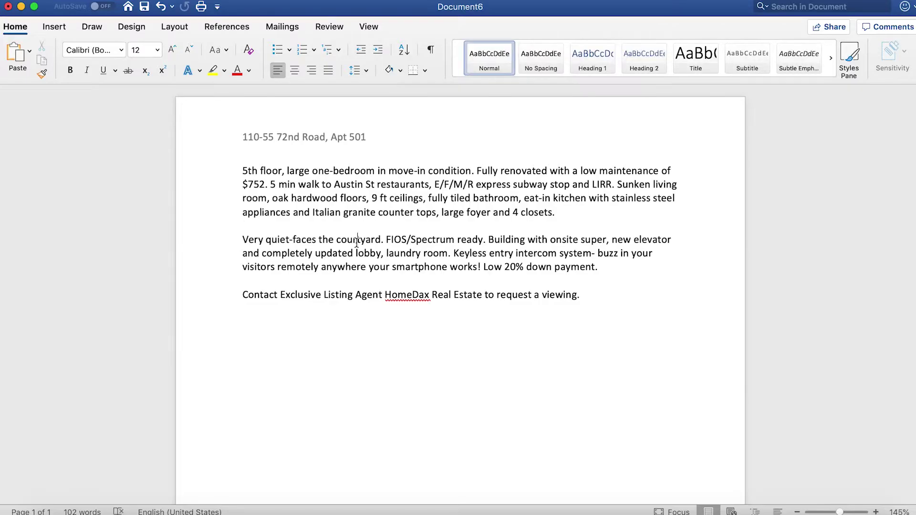
{"action": "left_click_drag", "start_coordinate": [579, 294], "coordinate": [216, 171]}
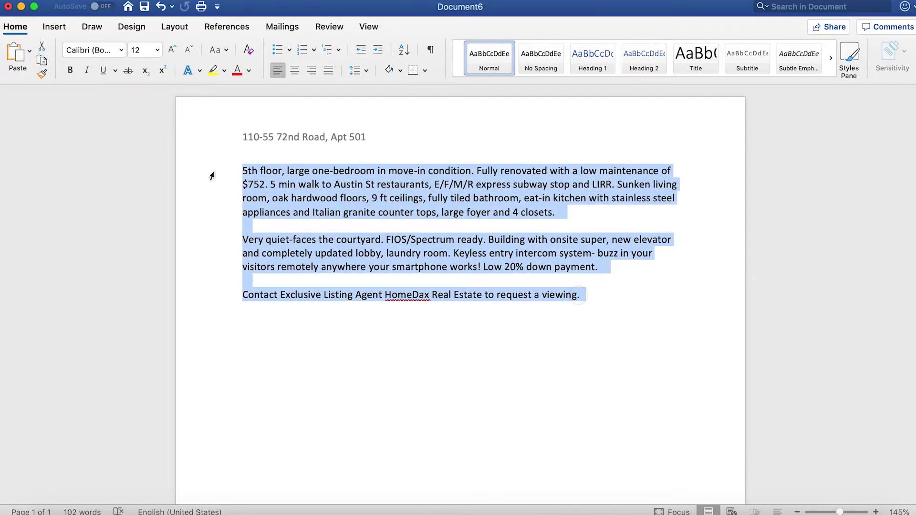
{"action": "key", "text": "super+Tab"}
{"action": "left_click", "coordinate": [594, 222]}
{"action": "key", "text": "super+a"}
{"action": "key", "text": "BackSpace"}
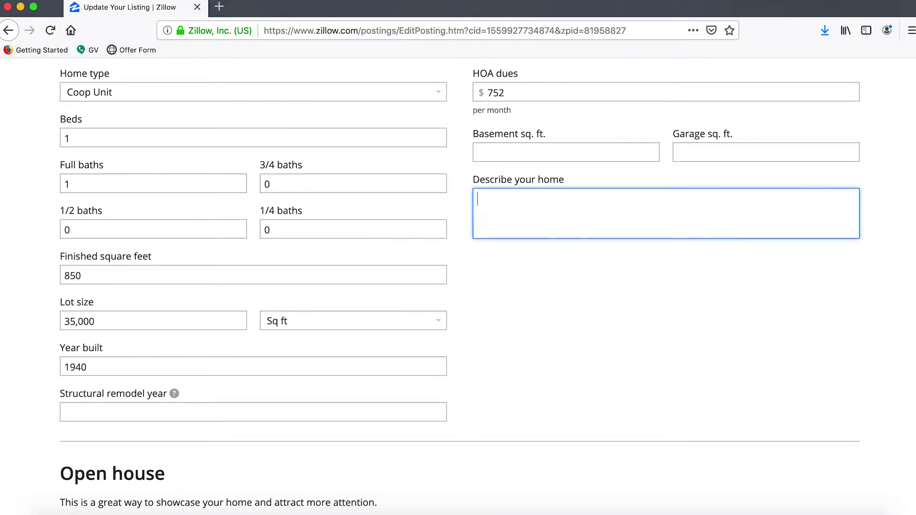
- Paste the Word description, trim its trailing blank line, and submit Update for sale by agent
{"action": "key", "text": "super+v"}
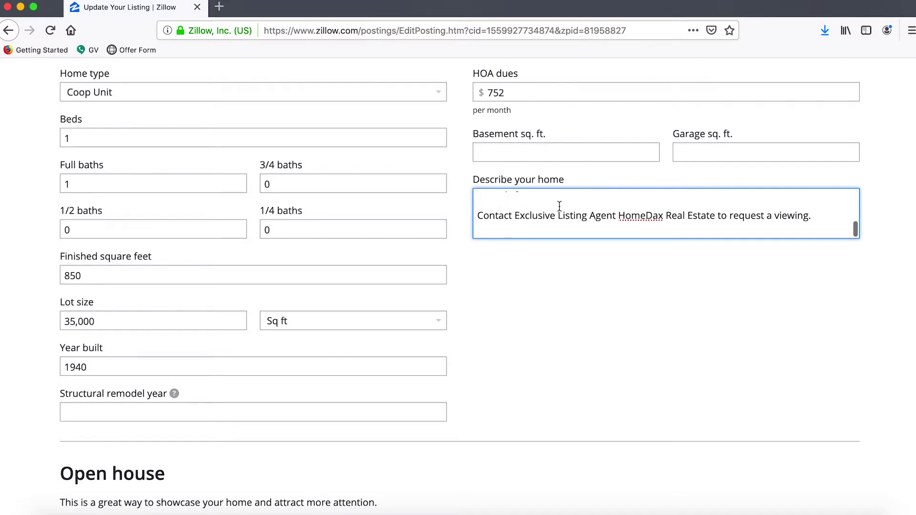
{"action": "key", "text": "BackSpace"}
{"action": "scroll", "coordinate": [660, 295], "scroll_direction": "down", "scroll_amount": 3}
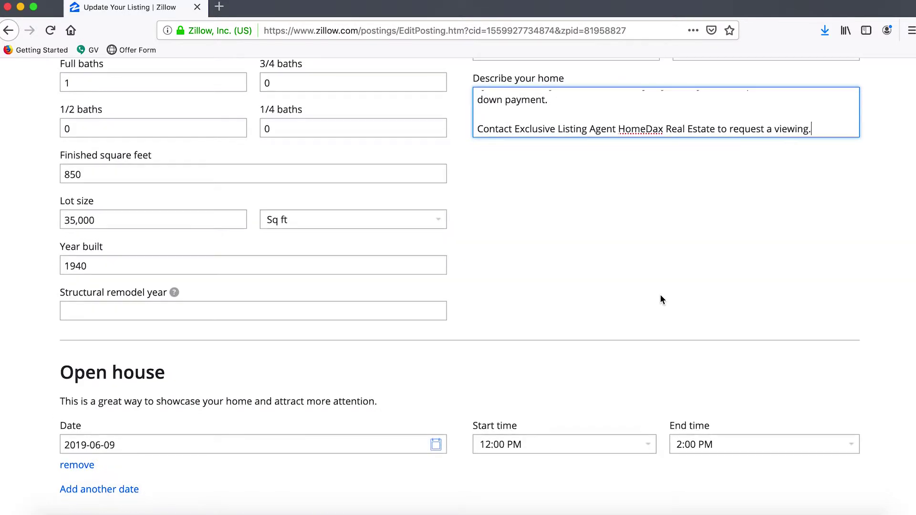
{"action": "scroll", "coordinate": [659, 294], "scroll_direction": "down", "scroll_amount": 20}
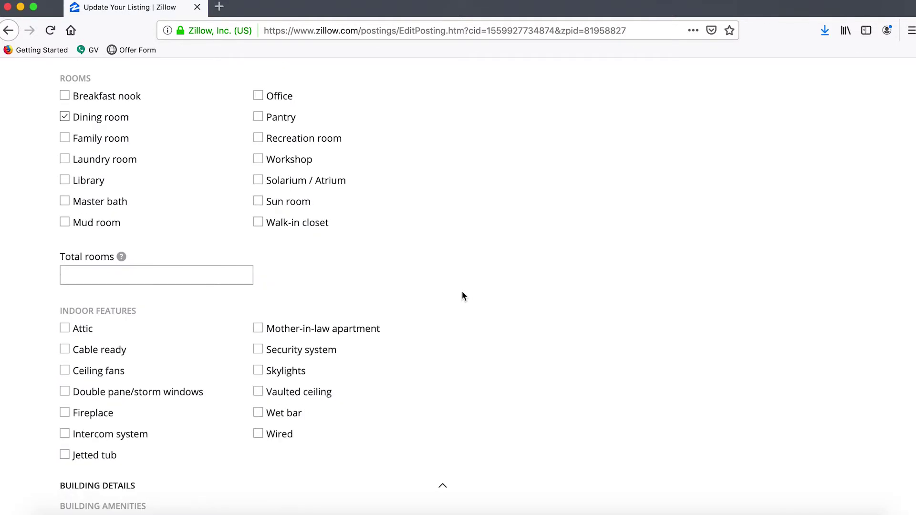
{"action": "scroll", "coordinate": [462, 296], "scroll_direction": "down", "scroll_amount": 15}
{"action": "left_click", "coordinate": [159, 229]}
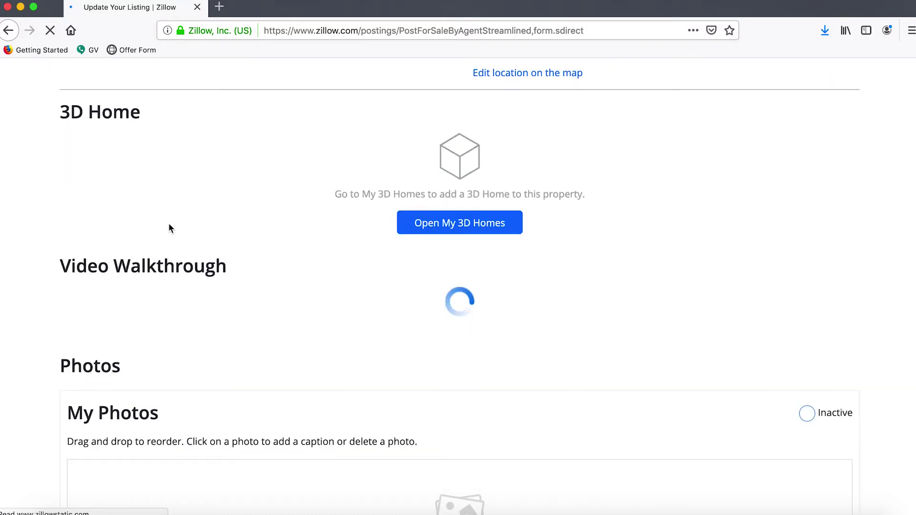
- Delete the rejected URL from the Related website field, leaving it empty
{"action": "scroll", "coordinate": [168, 222], "scroll_direction": "down", "scroll_amount": 10}
{"action": "scroll", "coordinate": [168, 222], "scroll_direction": "up", "scroll_amount": 1}
{"action": "scroll", "coordinate": [497, 212], "scroll_direction": "up", "scroll_amount": 4}
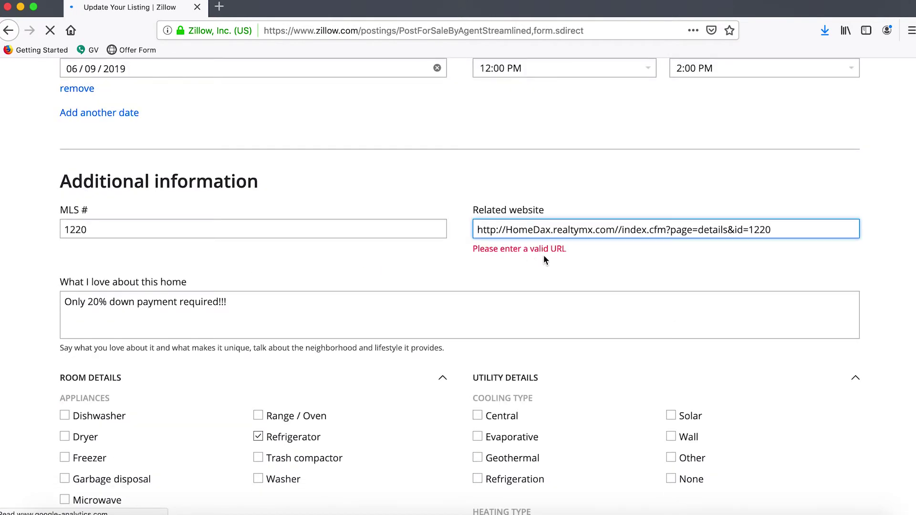
{"action": "left_click", "coordinate": [528, 231]}
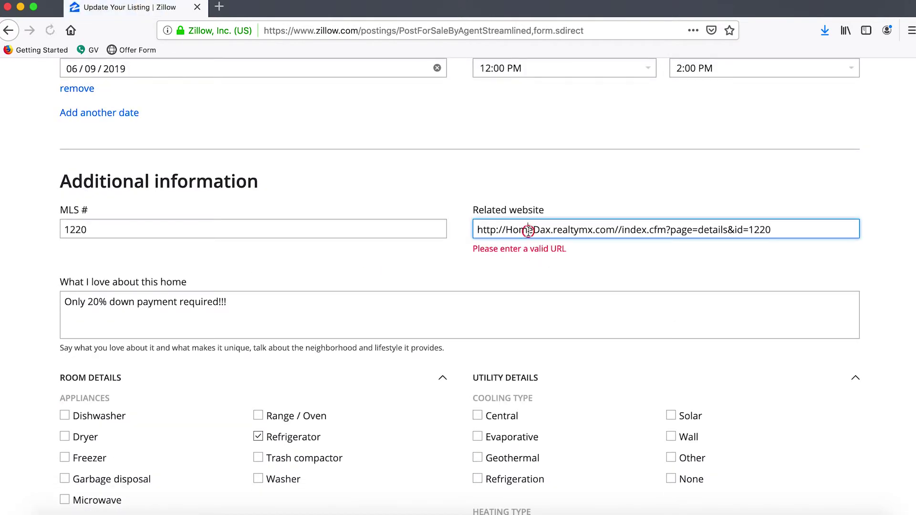
{"action": "triple_click", "coordinate": [579, 232]}
{"action": "key", "text": "BackSpace"}
{"action": "left_click", "coordinate": [453, 205]}
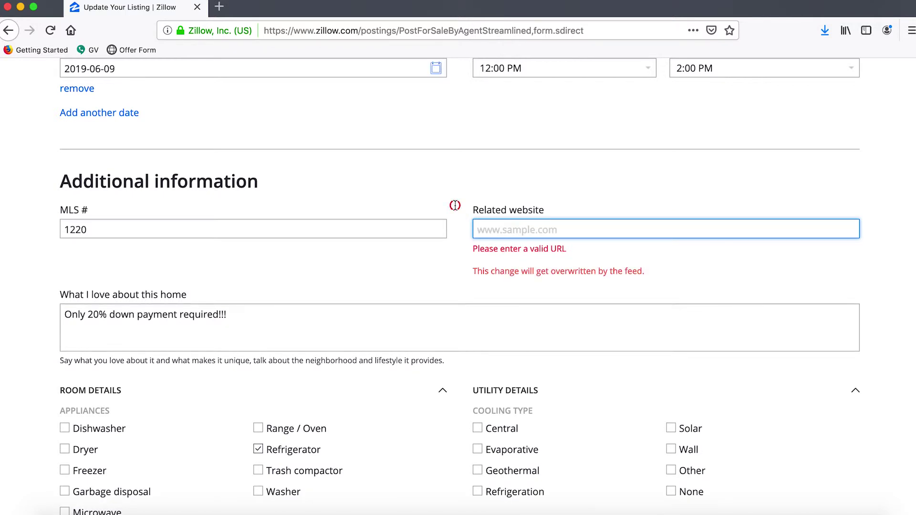
{"action": "scroll", "coordinate": [374, 185], "scroll_direction": "down", "scroll_amount": 10}
{"action": "scroll", "coordinate": [374, 185], "scroll_direction": "down", "scroll_amount": 10}
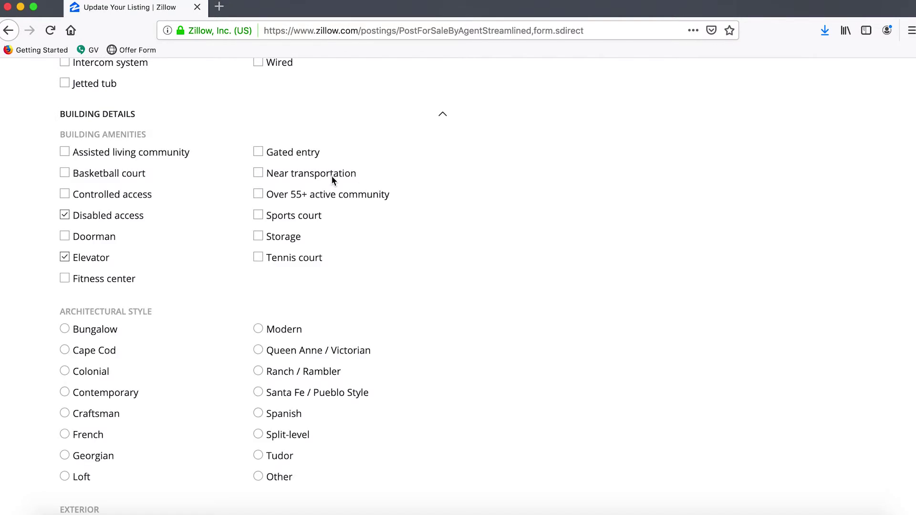
{"action": "scroll", "coordinate": [331, 180], "scroll_direction": "down", "scroll_amount": 20}
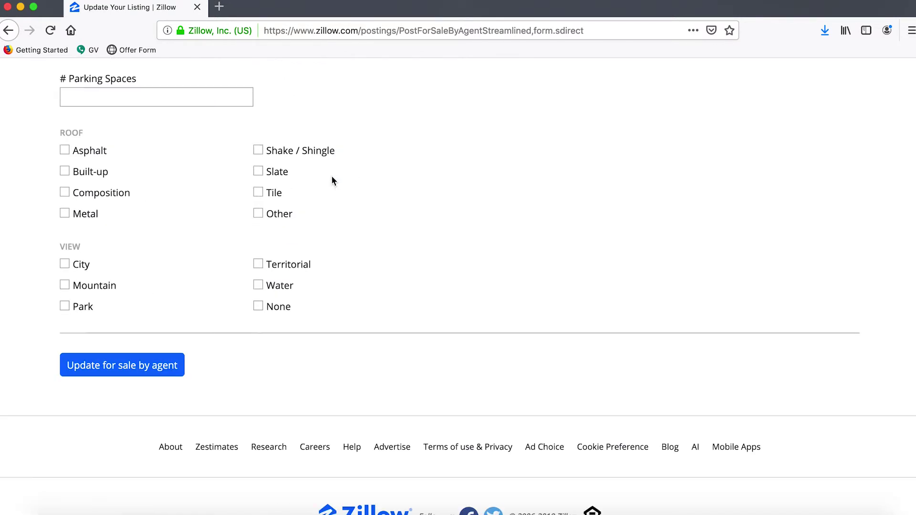
- Resubmit the corrected listing with Update for sale by agent
{"action": "left_click", "coordinate": [161, 291]}
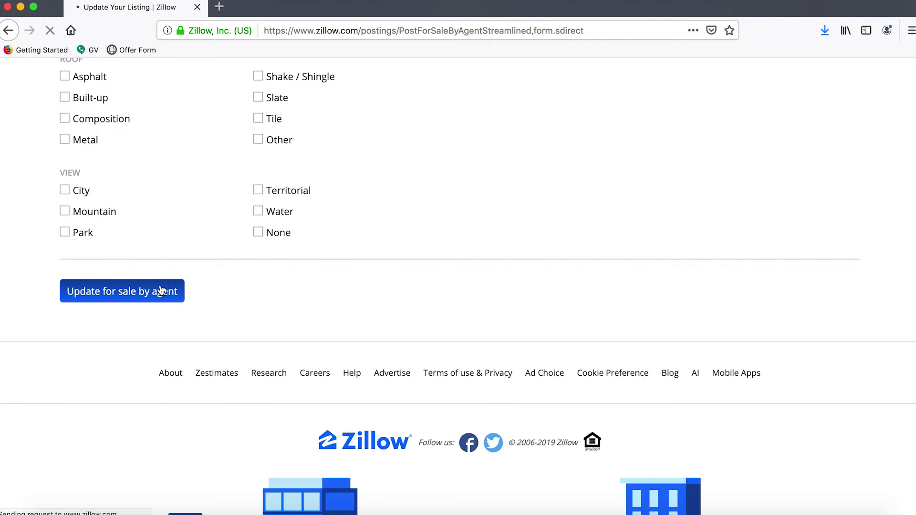